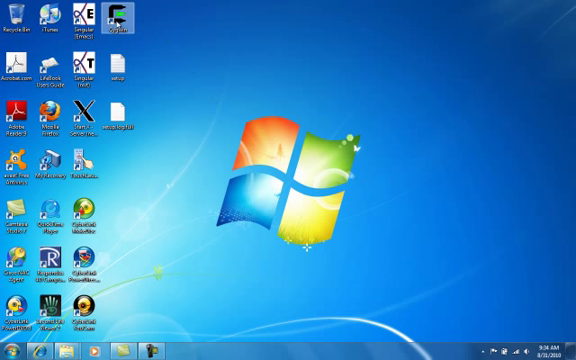
Step: Select the Cygwin desktop shortcut to bring up the cygwin-ns-2.29 disc window
{"action": "left_click", "coordinate": [118, 14]}
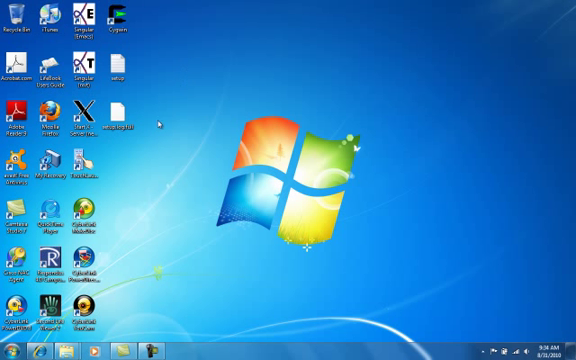
{"action": "mouse_move", "coordinate": [66, 351]}
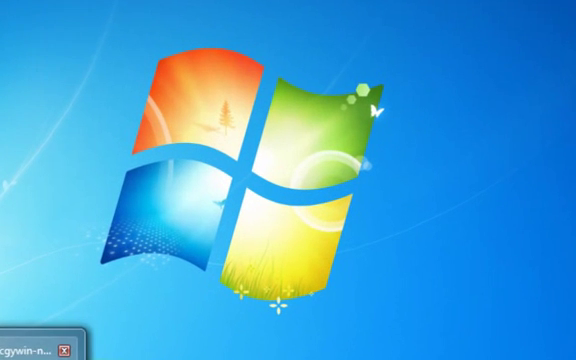
Step: Open InstallationToturial from the cygwin-ns-2.29 disc in Notepad
{"action": "left_click", "coordinate": [155, 300]}
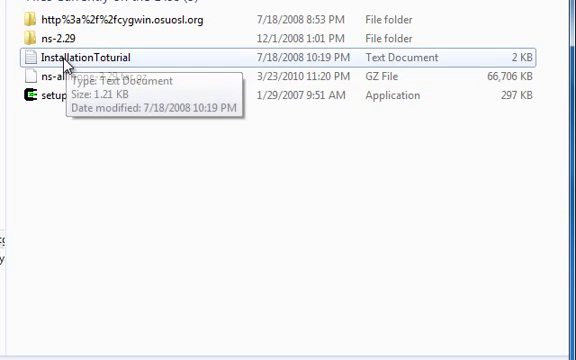
{"action": "left_click", "coordinate": [68, 60]}
{"action": "double_click", "coordinate": [68, 60]}
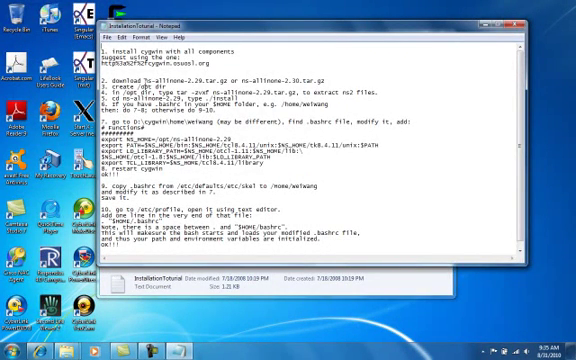
Step: Highlight 'ns-allinone-2.29.tar.gz' in tutorial step 2, then bring the disc window forward
{"action": "left_click_drag", "start_coordinate": [144, 80], "coordinate": [230, 80]}
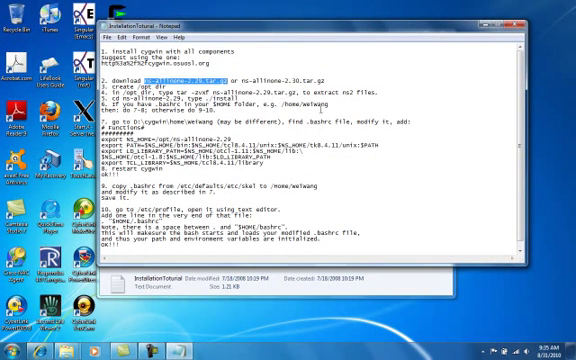
{"action": "left_click", "coordinate": [381, 278]}
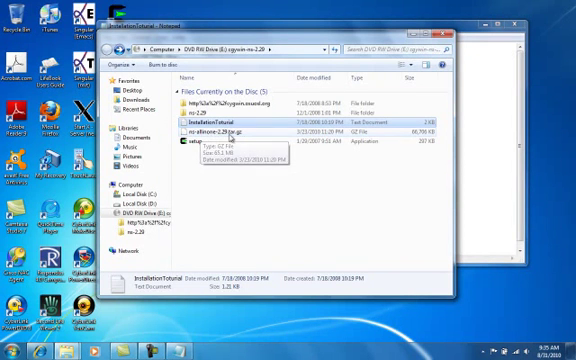
Step: Select ns-allinone-2.29.tar.gz, maximize Explorer, and open C:\cygwin on Local Disk
{"action": "left_click", "coordinate": [213, 132]}
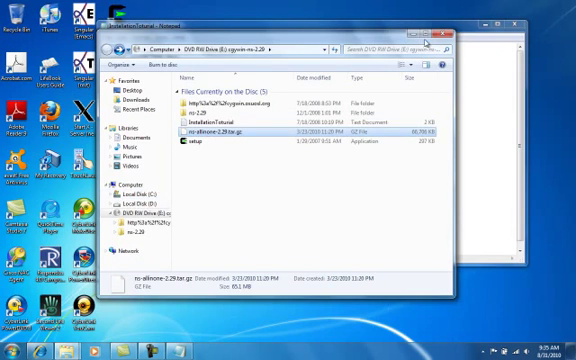
{"action": "left_click", "coordinate": [430, 34]}
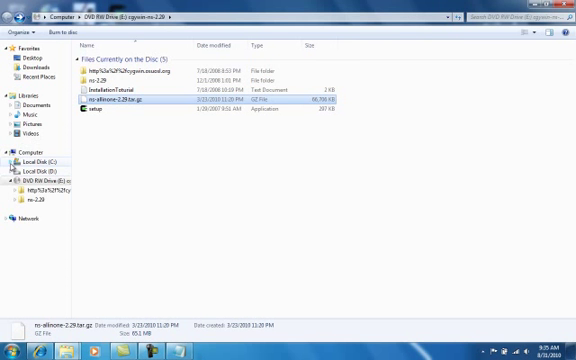
{"action": "left_click", "coordinate": [12, 162]}
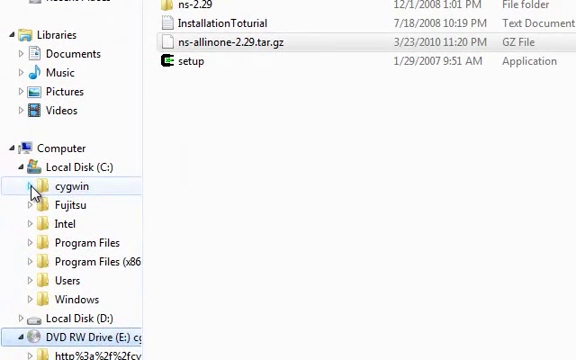
{"action": "left_click", "coordinate": [33, 187]}
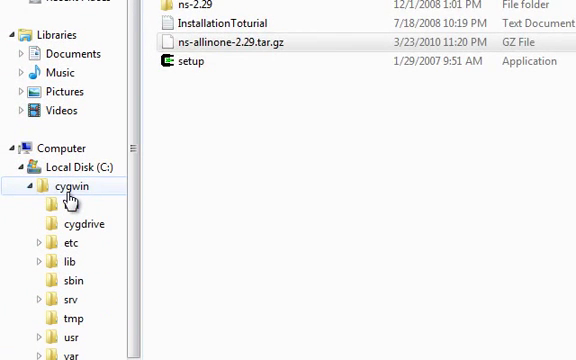
{"action": "left_click", "coordinate": [72, 187]}
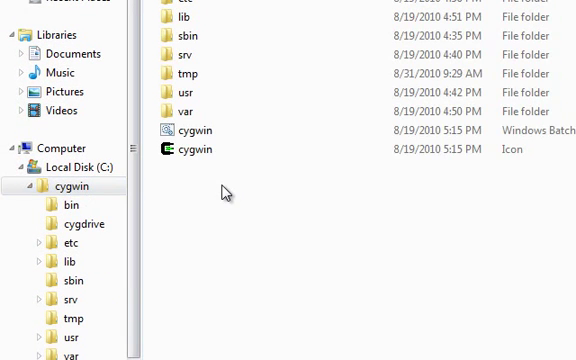
Step: Create a new folder named 'opt' inside C:\cygwin and open it
{"action": "right_click", "coordinate": [243, 222]}
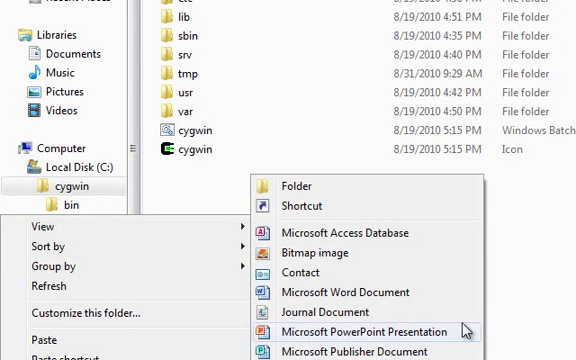
{"action": "left_click", "coordinate": [372, 188]}
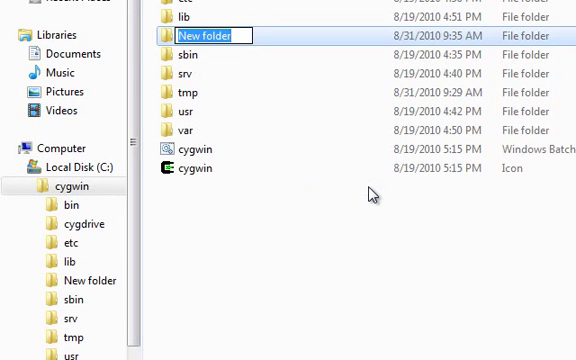
{"action": "type", "text": "opt"}
{"action": "key", "text": "Return"}
{"action": "key", "text": "Return"}
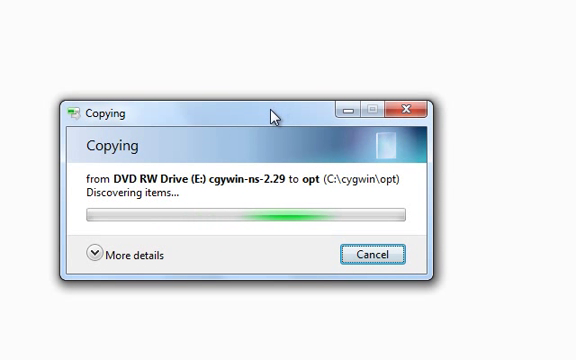
Step: Let ns-allinone-2.29.tar.gz finish copying into C:\cygwin\opt, then close Explorer
{"action": "left_click_drag", "start_coordinate": [272, 115], "coordinate": [352, 93]}
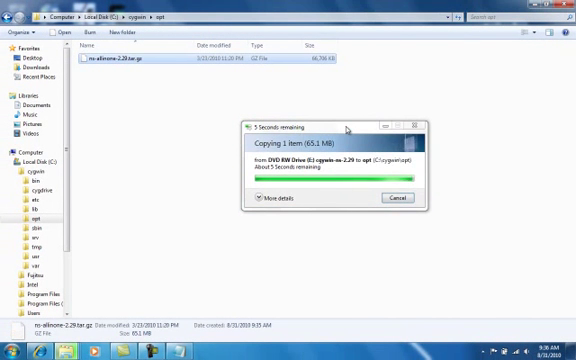
{"action": "left_click", "coordinate": [261, 128]}
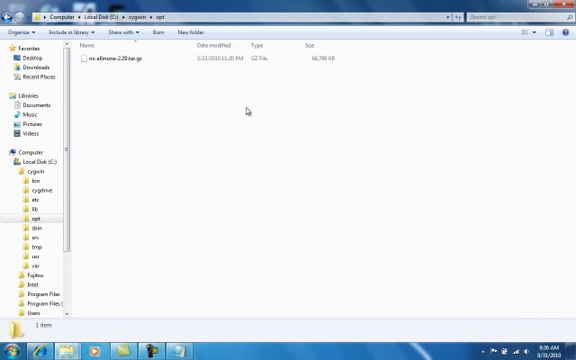
{"action": "left_click", "coordinate": [535, 5]}
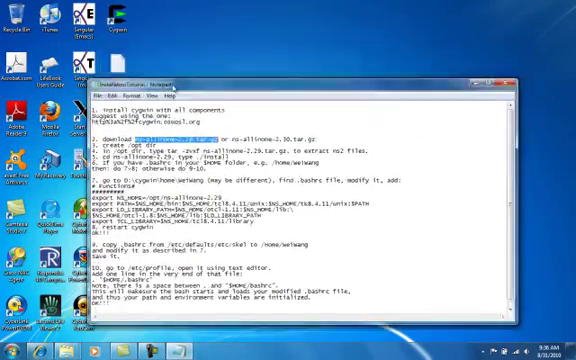
Step: Launch the Cygwin terminal and run ls and pwd in the home folder
{"action": "double_click", "coordinate": [117, 16]}
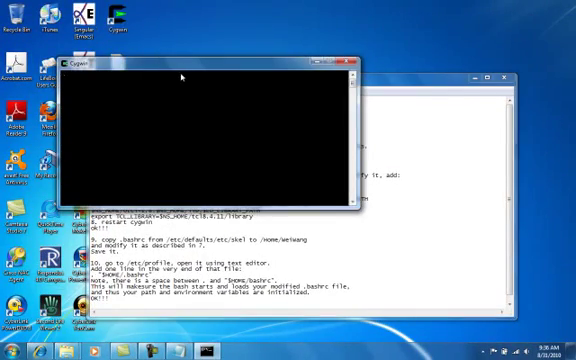
{"action": "mouse_move", "coordinate": [202, 70]}
{"action": "left_mouse_down"}
{"action": "mouse_move", "coordinate": [372, 163]}
{"action": "mouse_move", "coordinate": [388, 161]}
{"action": "left_mouse_up"}
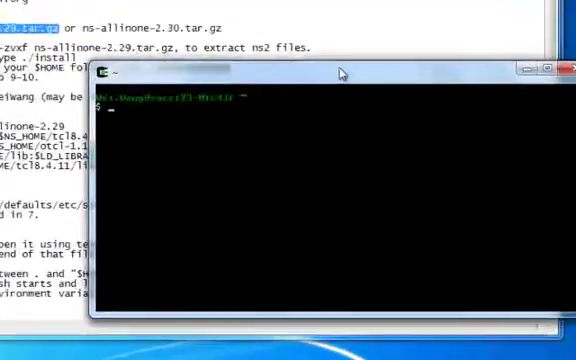
{"action": "type", "text": "ls"}
{"action": "key", "text": "Return"}
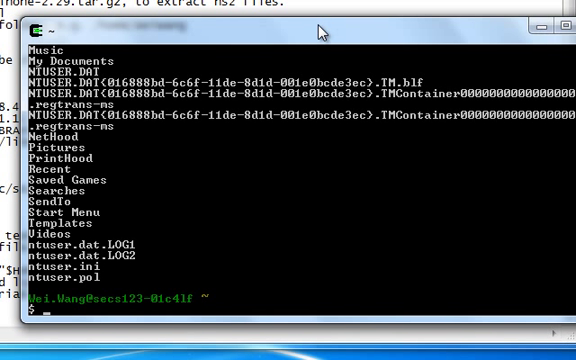
{"action": "type", "text": "pwd"}
{"action": "key", "text": "Return"}
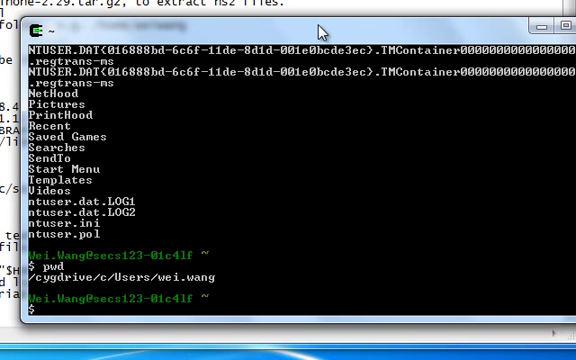
{"action": "type", "text": "cd "}
{"action": "type", "text": "/opt/"}
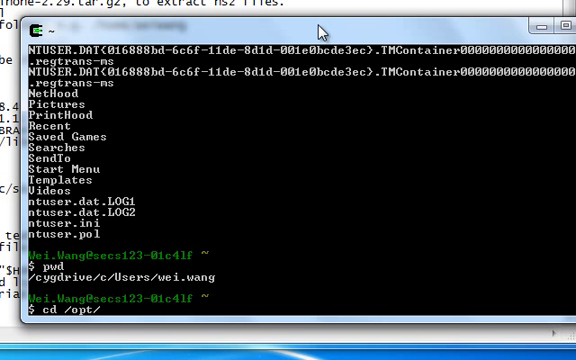
Step: Run cd /opt/ and ls to confirm ns-allinone-2.29.tar.gz is there
{"action": "key", "text": "Return"}
{"action": "type", "text": "ls"}
{"action": "key", "text": "Return"}
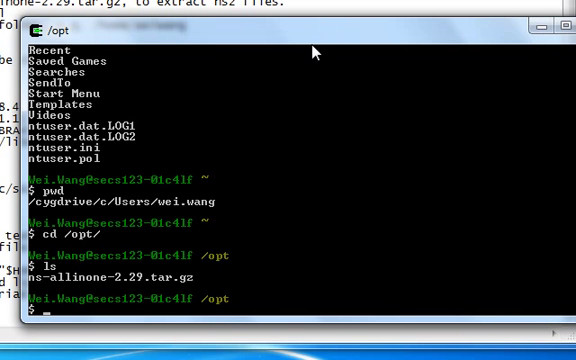
{"action": "left_click_drag", "start_coordinate": [322, 32], "coordinate": [346, 0]}
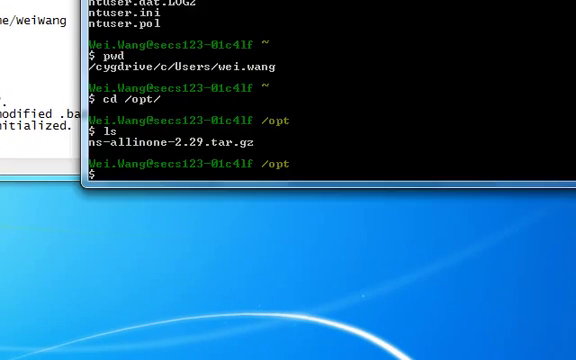
{"action": "mouse_move", "coordinate": [470, 5]}
{"action": "left_mouse_down"}
{"action": "mouse_move", "coordinate": [447, 72]}
{"action": "mouse_move", "coordinate": [370, 40]}
{"action": "left_mouse_up"}
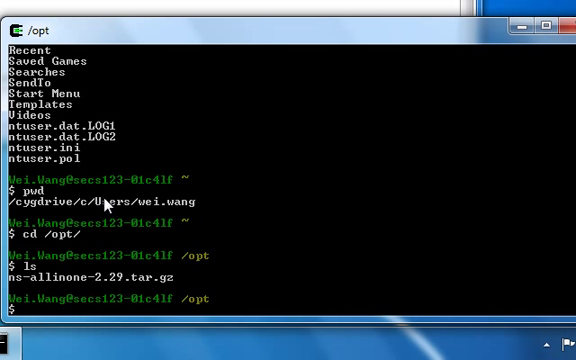
{"action": "type", "text": "tar"}
{"action": "type", "text": " -"}
{"action": "type", "text": "zv"}
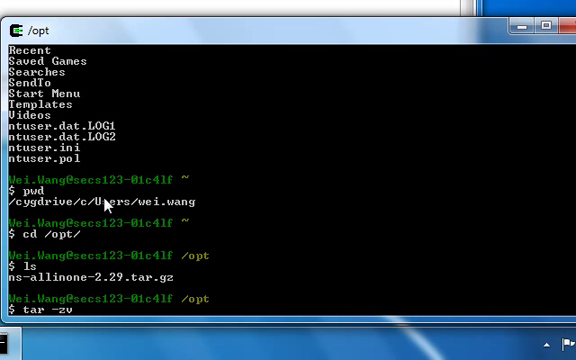
{"action": "type", "text": "xf "}
{"action": "type", "text": "ns"}
Step: Run tar -zvxf ns-allinone-2.29.tar.gz, Tab-completing the archive name
{"action": "key", "text": "Tab"}
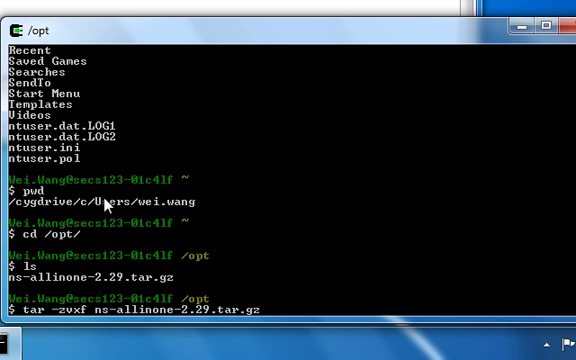
{"action": "key", "text": "Return"}
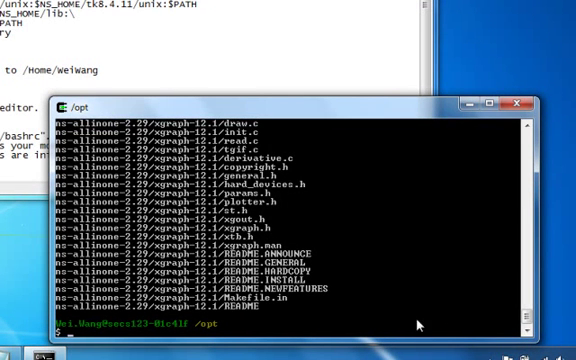
Step: List /opt, cd into ns-allinone-2.29, and list its component folders
{"action": "left_click_drag", "start_coordinate": [300, 107], "coordinate": [287, 105]}
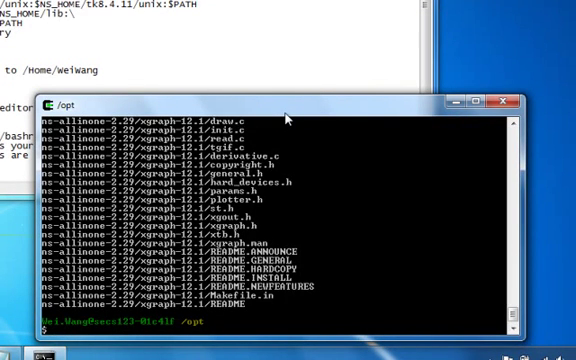
{"action": "type", "text": "ls"}
{"action": "key", "text": "Return"}
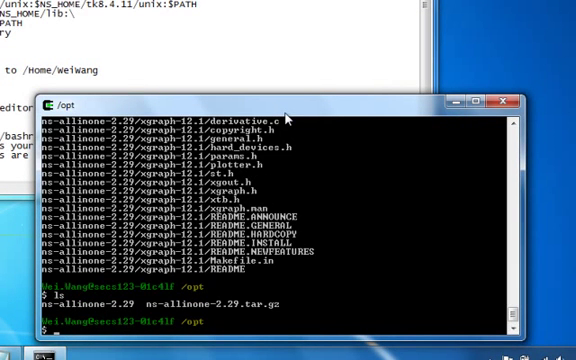
{"action": "left_click_drag", "start_coordinate": [300, 106], "coordinate": [304, 88]}
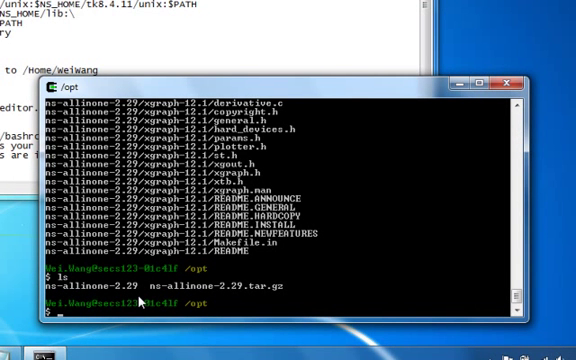
{"action": "type", "text": "cd ns"}
{"action": "key", "text": "Tab"}
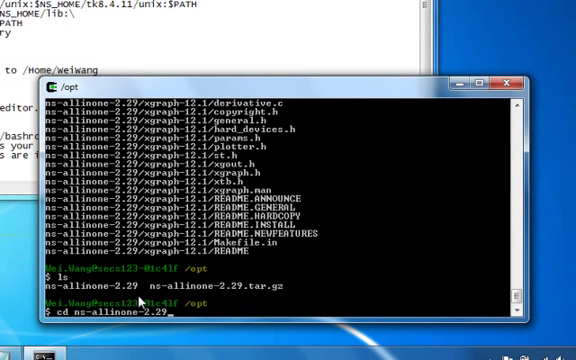
{"action": "key", "text": "Return"}
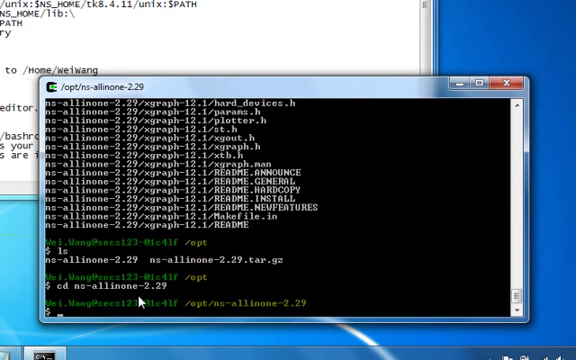
{"action": "type", "text": "ls"}
{"action": "key", "text": "Return"}
{"action": "type", "text": "./ins"}
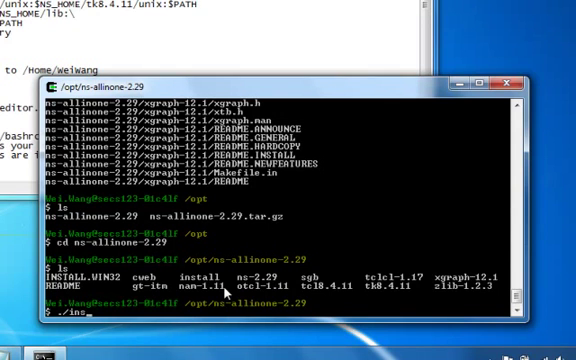
{"action": "type", "text": "tall"}
Step: Run ./install in ns-allinone-2.29 and raise the terminal window to watch the XGraph-12.1 configure output
{"action": "key", "text": "Return"}
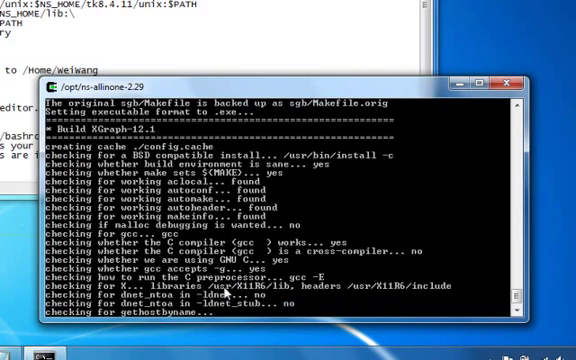
{"action": "left_click_drag", "start_coordinate": [339, 88], "coordinate": [354, 13]}
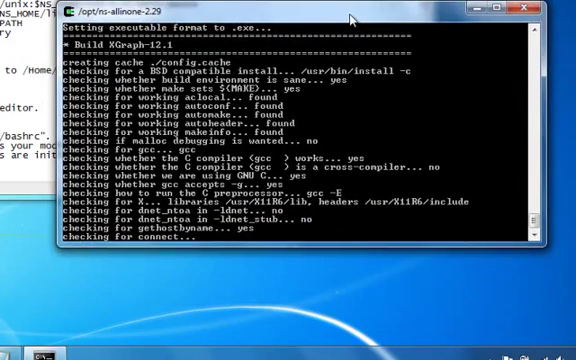